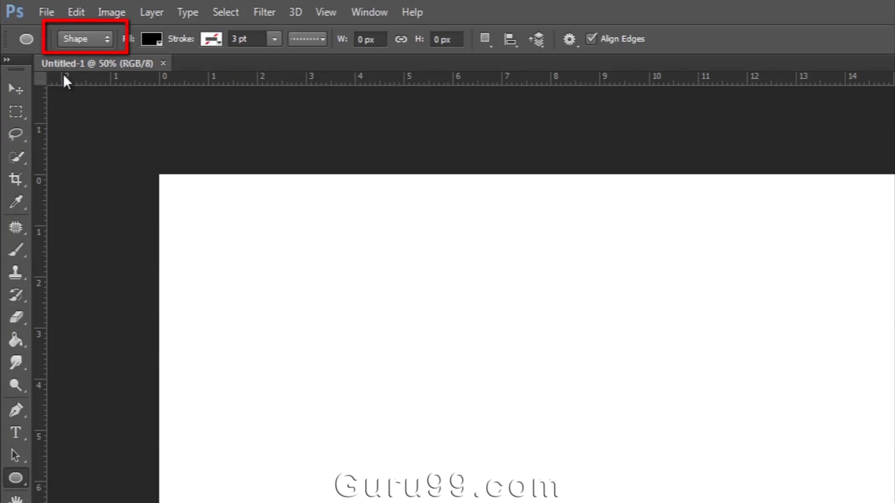
Step: Set the Ellipse tool to Shape mode with an orange fill and a solid green 3 pt stroke
{"action": "left_click", "coordinate": [96, 43]}
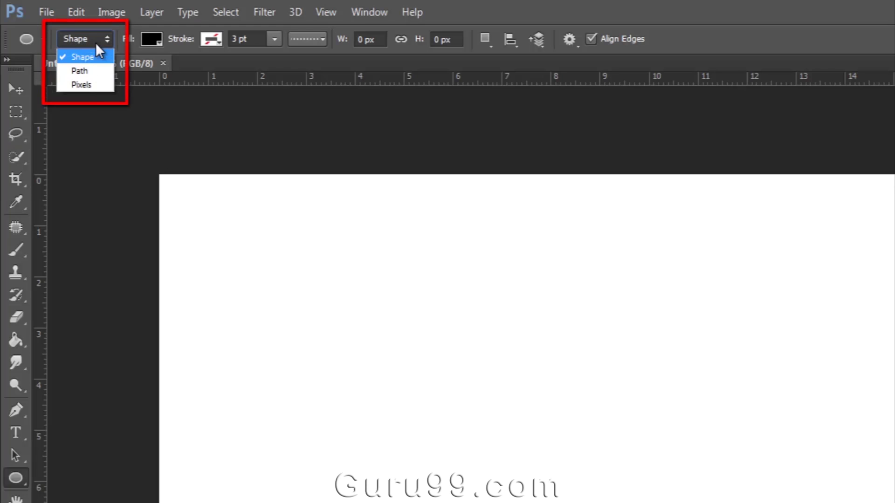
{"action": "left_click", "coordinate": [102, 69]}
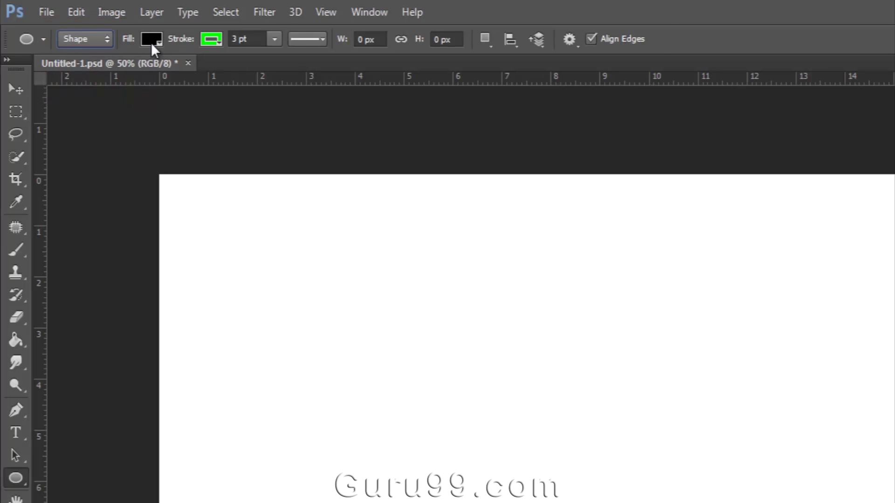
{"action": "left_click", "coordinate": [154, 40]}
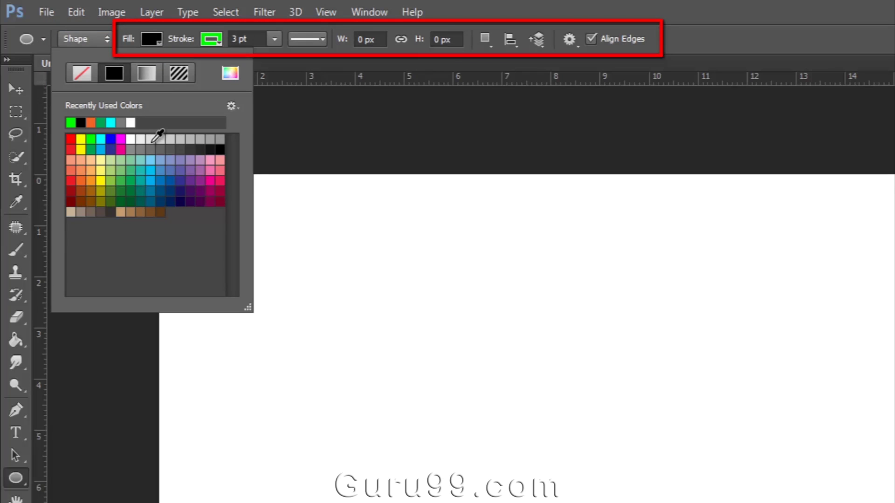
{"action": "left_click", "coordinate": [81, 181]}
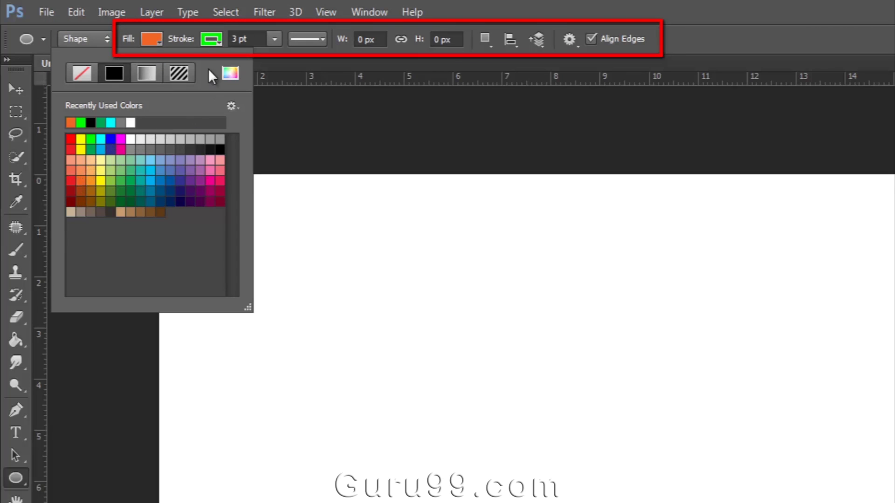
{"action": "left_click", "coordinate": [213, 41]}
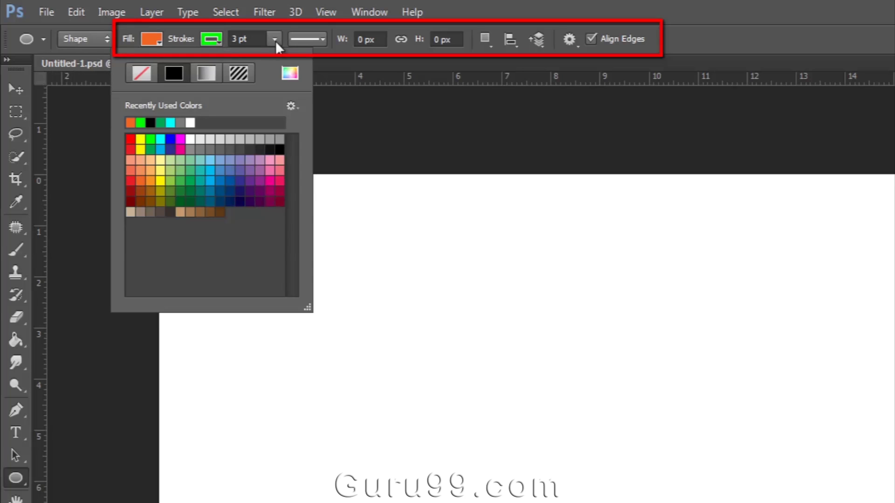
{"action": "left_click", "coordinate": [299, 40]}
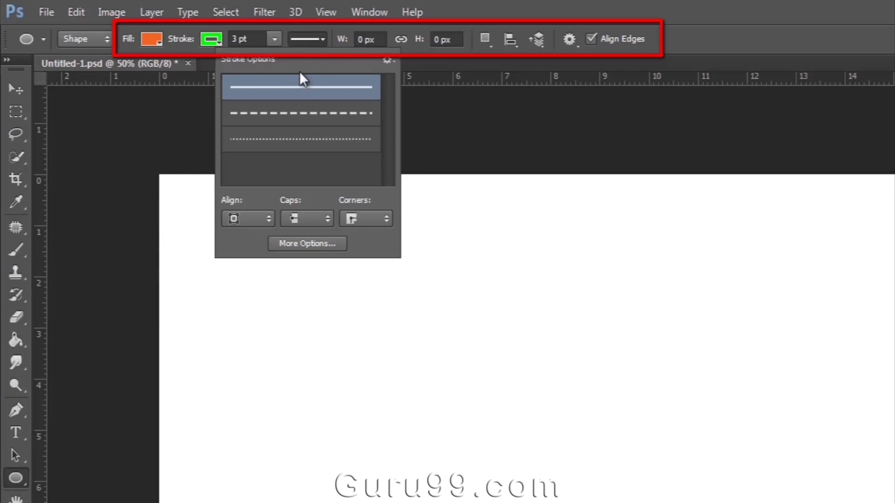
{"action": "left_click", "coordinate": [321, 38]}
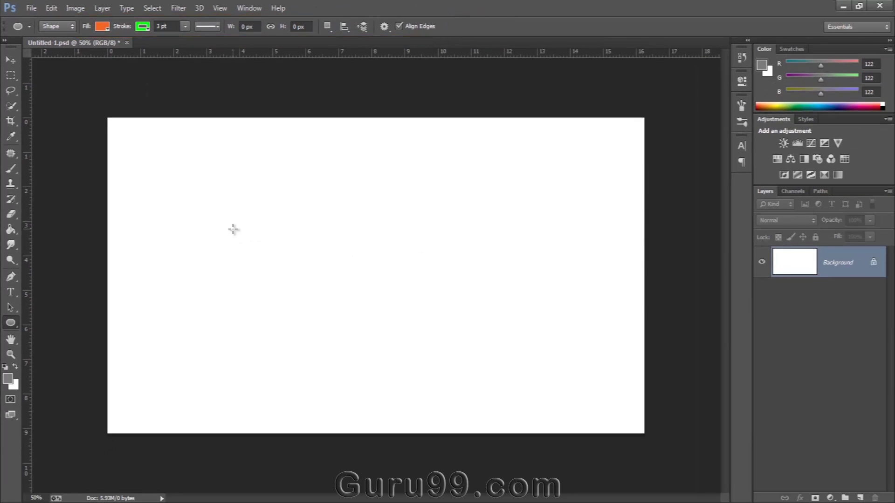
Step: Draw an orange, green-outlined ellipse left of the canvas centre, then switch to the Move Tool
{"action": "mouse_move", "coordinate": [252, 221]}
{"action": "left_mouse_down"}
{"action": "mouse_move", "coordinate": [332, 275]}
{"action": "mouse_move", "coordinate": [466, 320]}
{"action": "mouse_move", "coordinate": [454, 330]}
{"action": "left_mouse_up"}
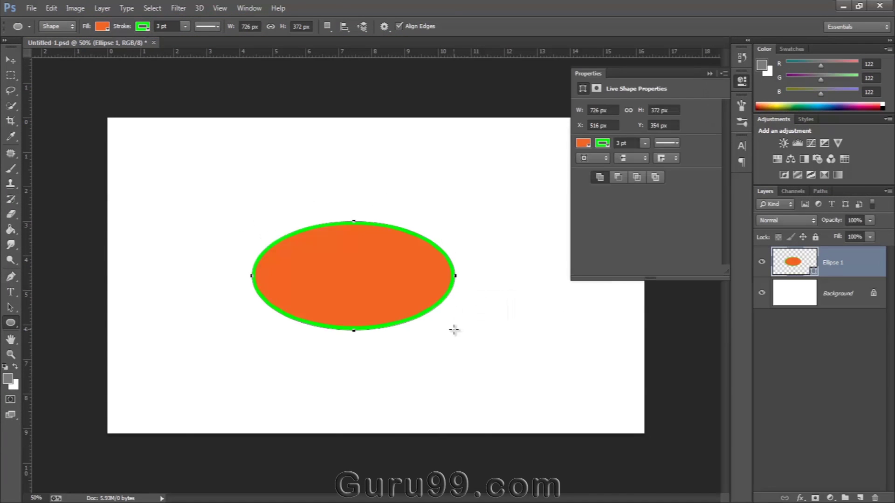
{"action": "left_click", "coordinate": [710, 74]}
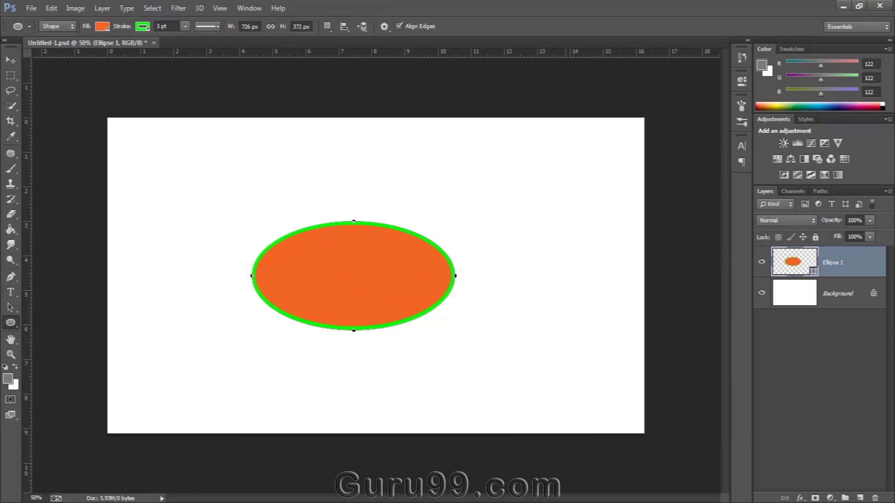
{"action": "key", "text": "v"}
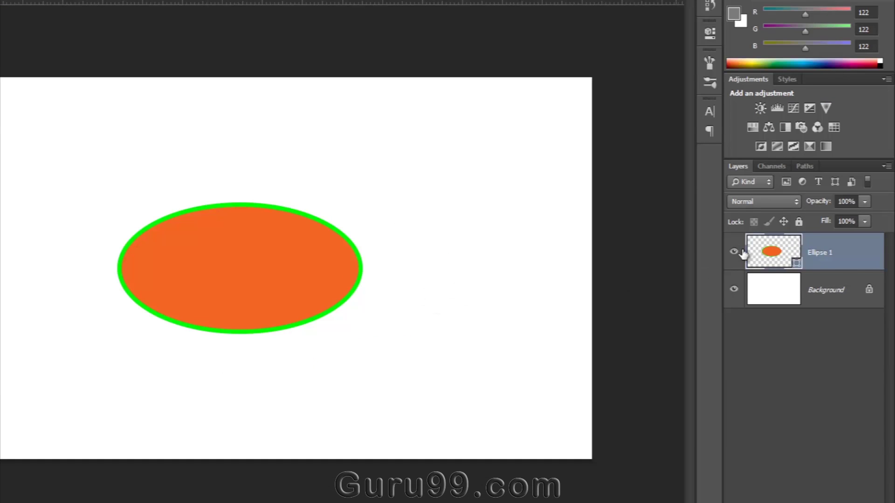
Step: Change the Ellipse 1 fill colour from orange to blue (2249f0), keeping the green outline
{"action": "double_click", "coordinate": [771, 253]}
{"action": "left_click", "coordinate": [612, 156]}
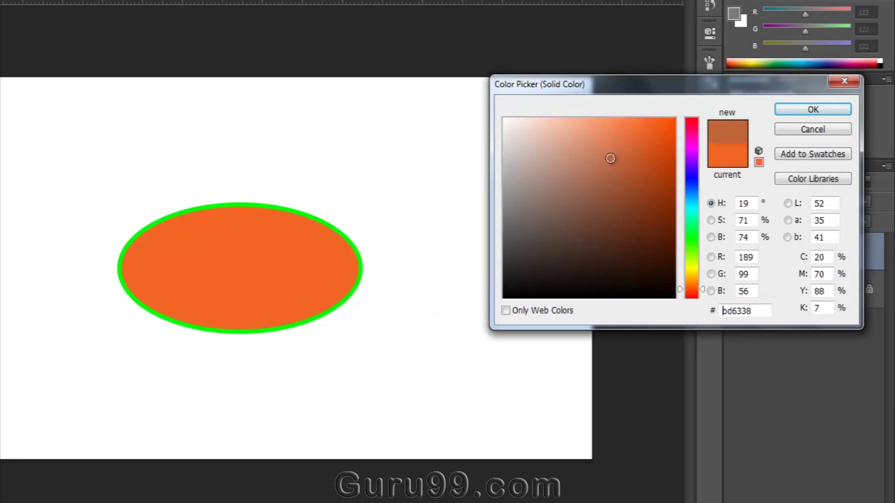
{"action": "left_click", "coordinate": [601, 152]}
{"action": "left_click", "coordinate": [567, 128]}
{"action": "left_click", "coordinate": [652, 129]}
{"action": "left_click_drag", "start_coordinate": [683, 142], "coordinate": [692, 184]}
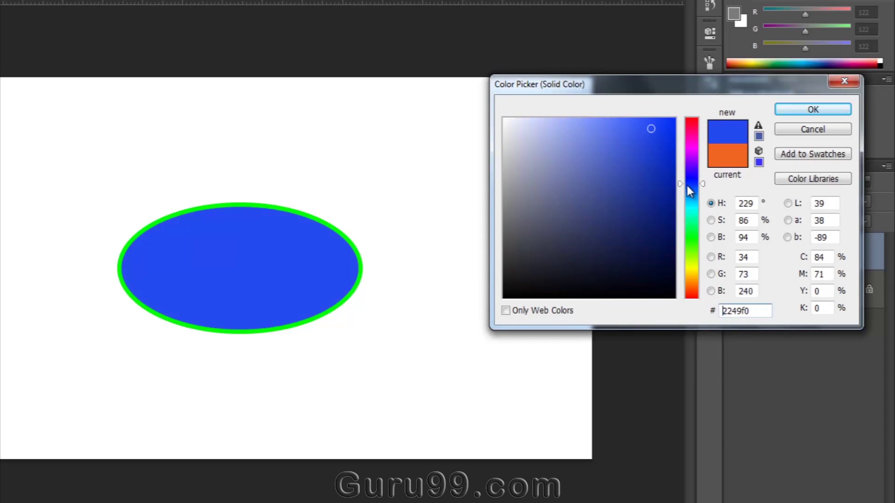
{"action": "left_click", "coordinate": [800, 111]}
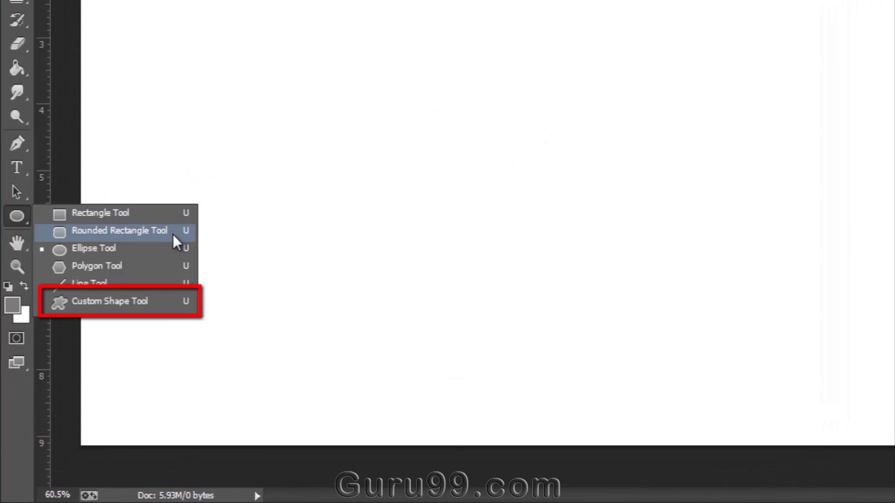
Step: Load the All custom shape set into the enlarged Shape picker and choose the shield shape
{"action": "left_click", "coordinate": [166, 304]}
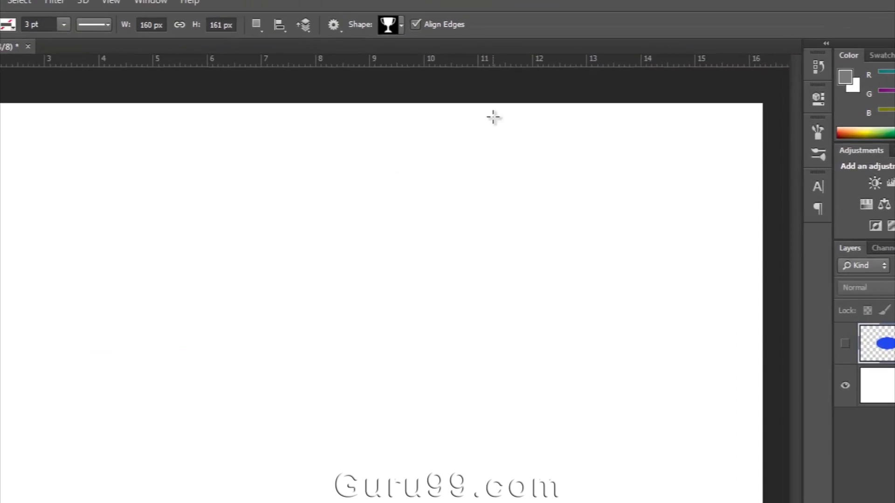
{"action": "left_click", "coordinate": [399, 27]}
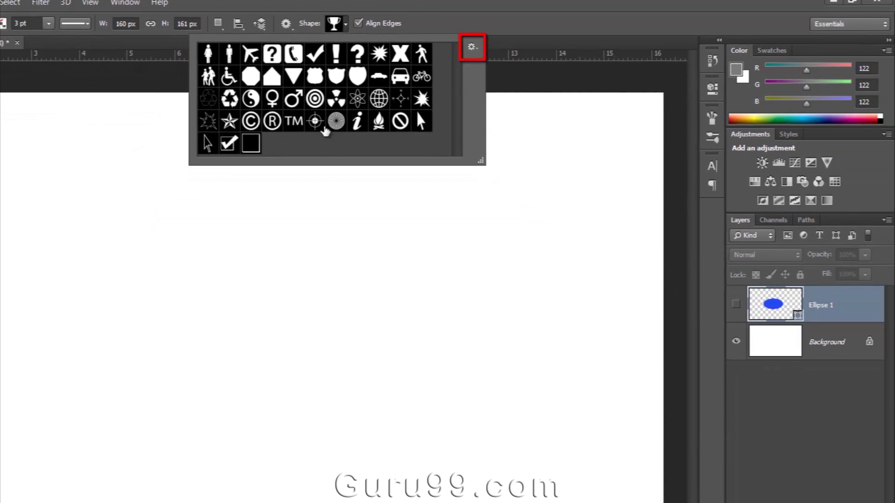
{"action": "left_click", "coordinate": [472, 46]}
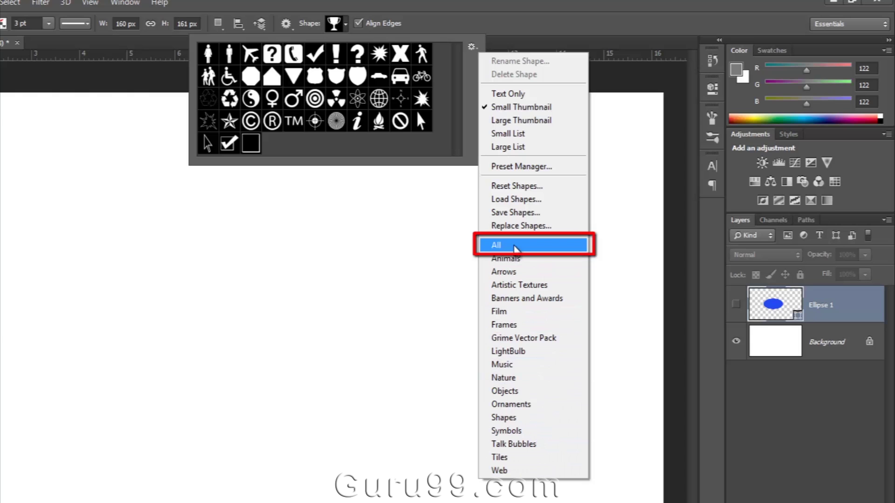
{"action": "left_click", "coordinate": [515, 246]}
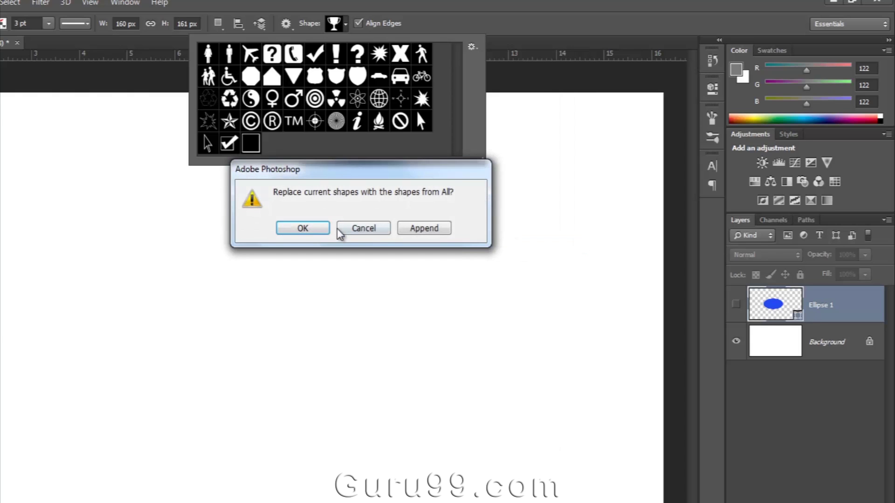
{"action": "left_click", "coordinate": [318, 232]}
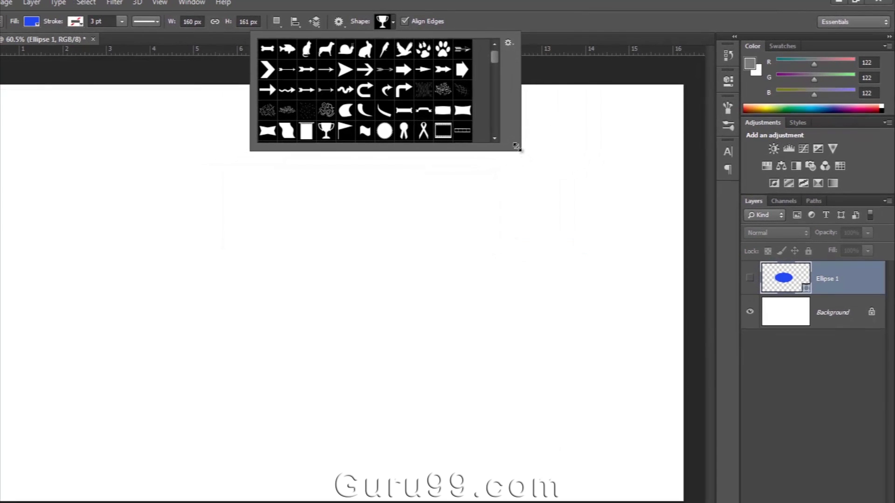
{"action": "left_click_drag", "start_coordinate": [491, 164], "coordinate": [560, 502]}
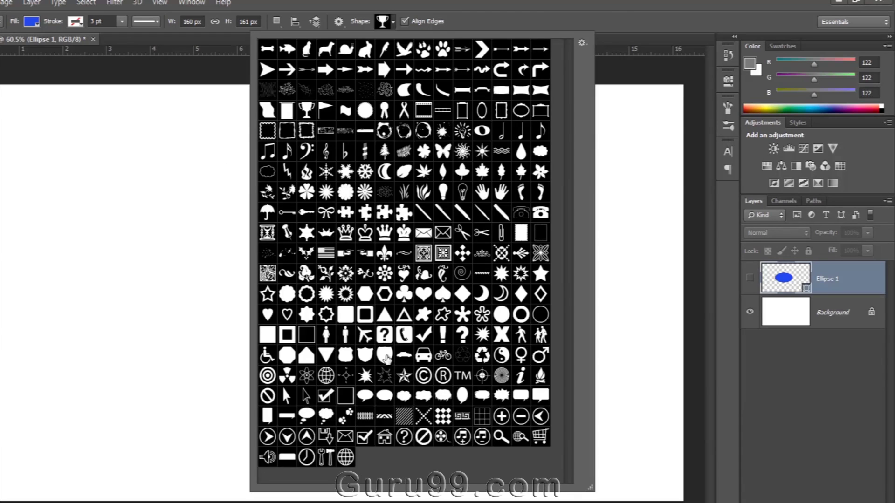
{"action": "double_click", "coordinate": [290, 243]}
Step: Cancel the fixed-size prompt and draw a 651 × 657 px shield near the canvas centre
{"action": "left_click", "coordinate": [287, 266]}
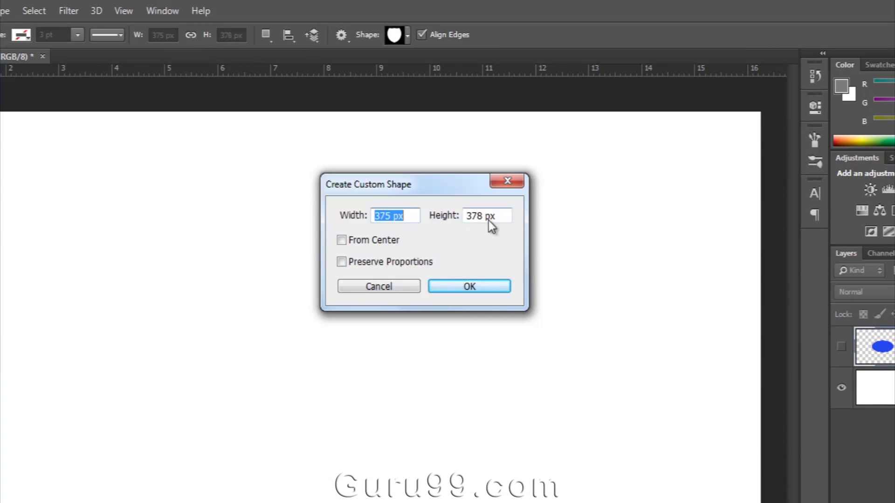
{"action": "left_click", "coordinate": [387, 286]}
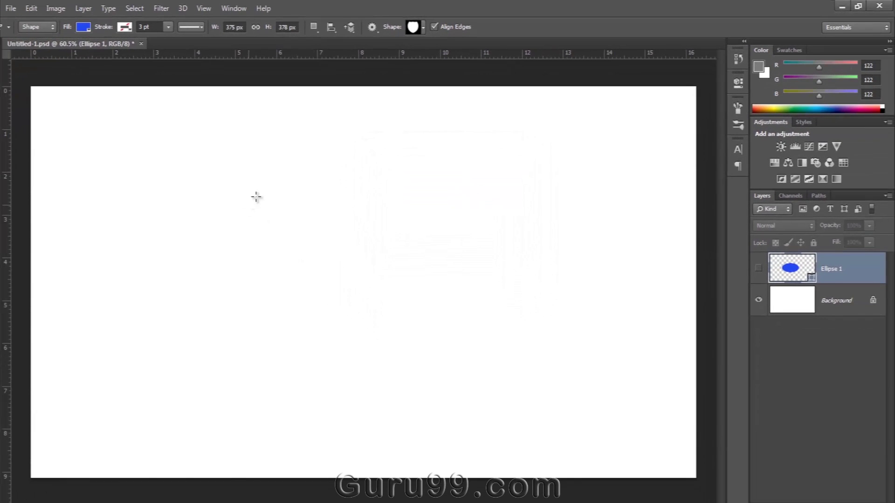
{"action": "left_click_drag", "start_coordinate": [249, 166], "coordinate": [471, 450]}
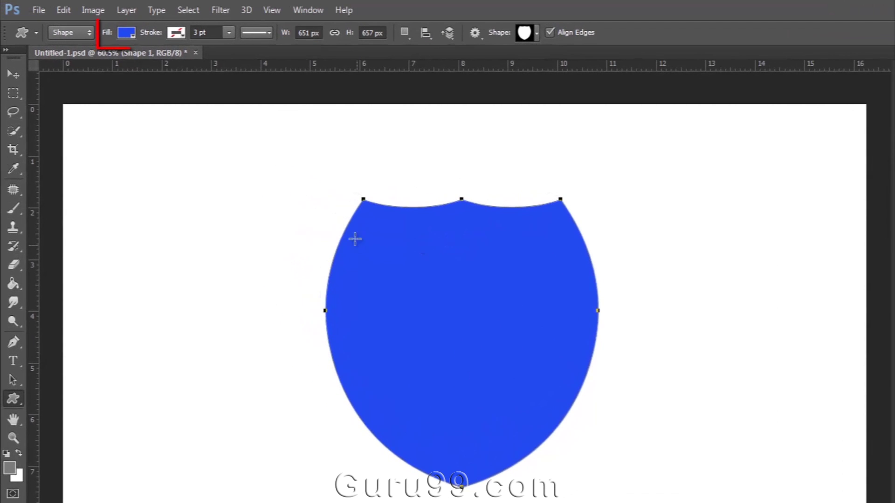
Step: Give the Shape 1 shield an orange fill and a solid green 3 pt outline
{"action": "left_click", "coordinate": [133, 36]}
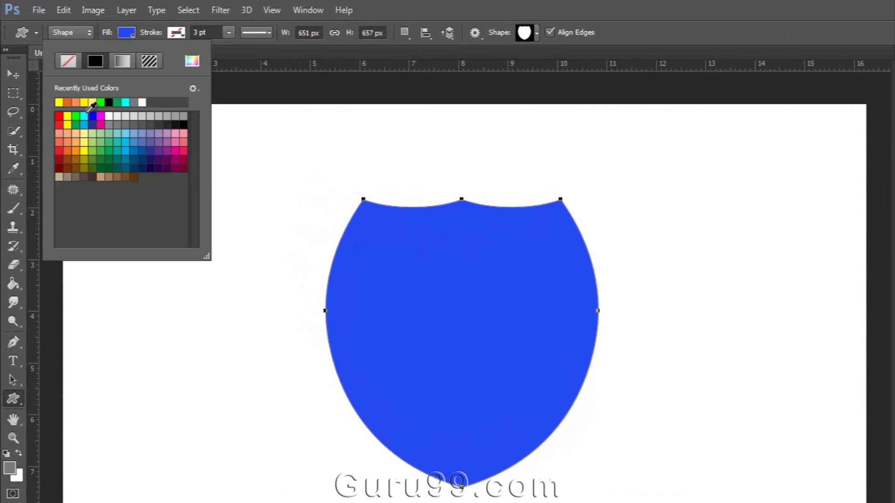
{"action": "left_click", "coordinate": [75, 150]}
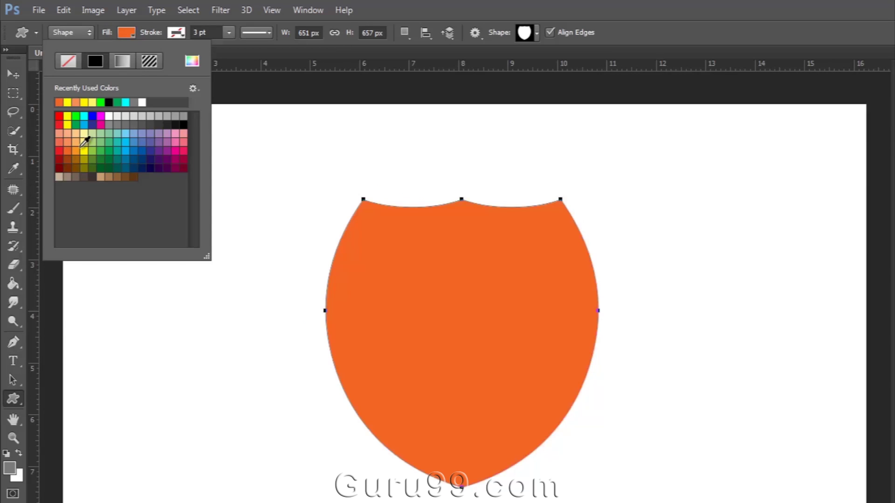
{"action": "left_click", "coordinate": [173, 36]}
{"action": "left_click", "coordinate": [125, 124]}
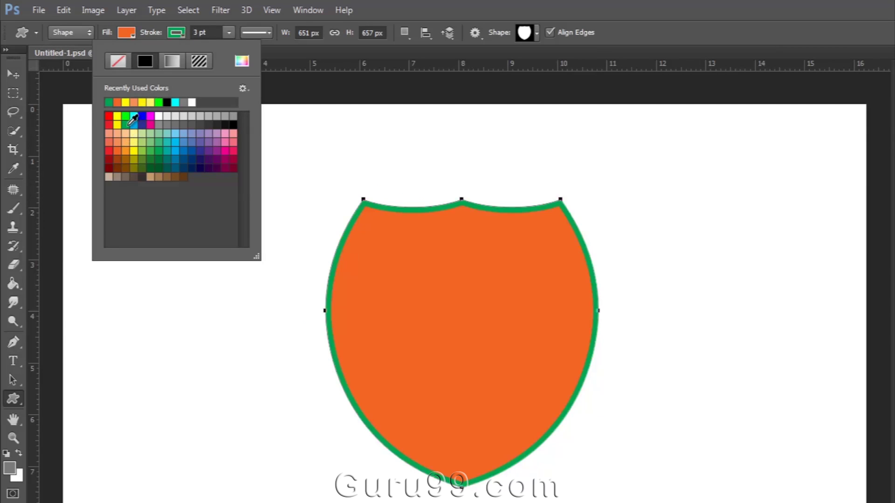
{"action": "left_click", "coordinate": [256, 32]}
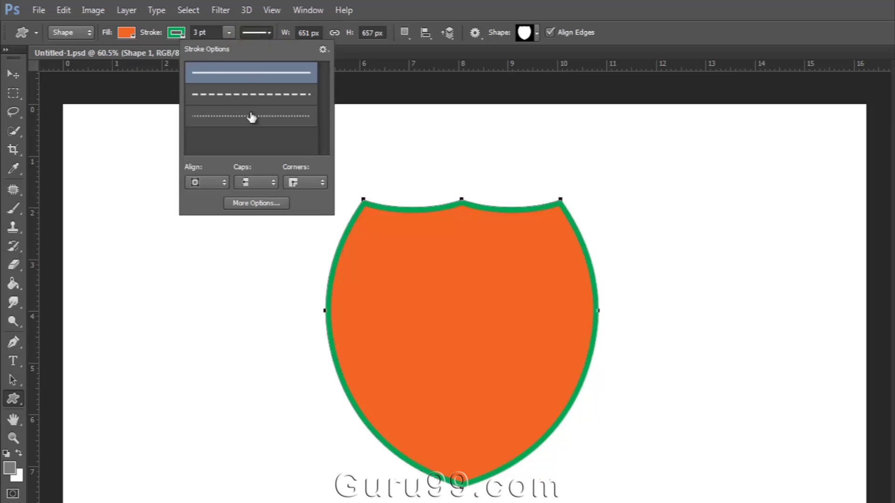
{"action": "left_click", "coordinate": [256, 95]}
{"action": "left_click", "coordinate": [240, 73]}
{"action": "left_click", "coordinate": [555, 295]}
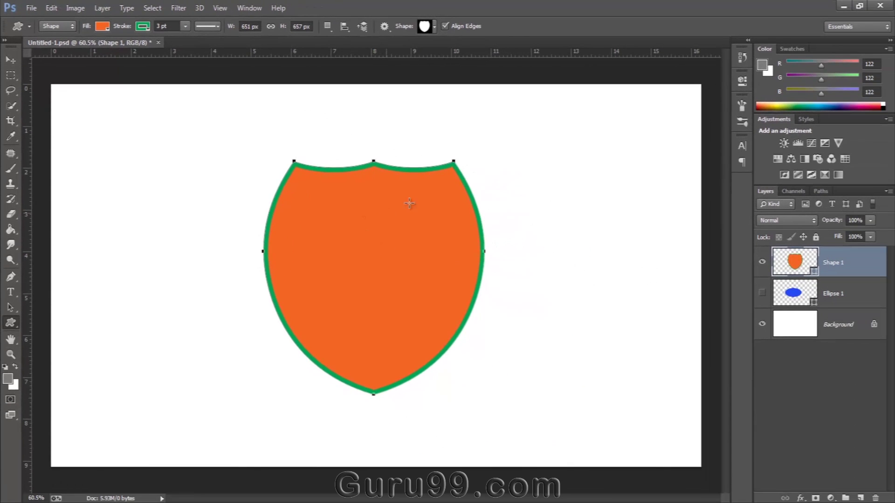
{"action": "key", "text": "v"}
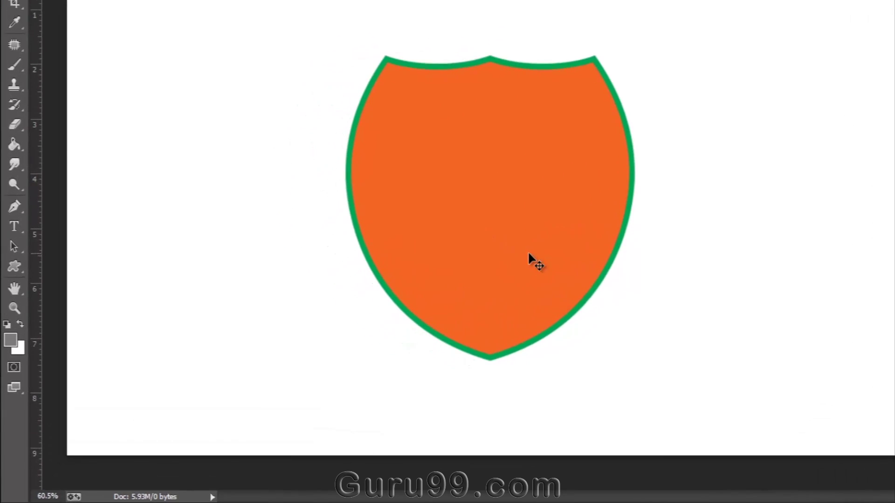
Step: Subtract a tall ellipse from the shield's centre with Subtract Front Shape and nudge it slightly left
{"action": "right_click", "coordinate": [17, 239]}
{"action": "left_click", "coordinate": [107, 263]}
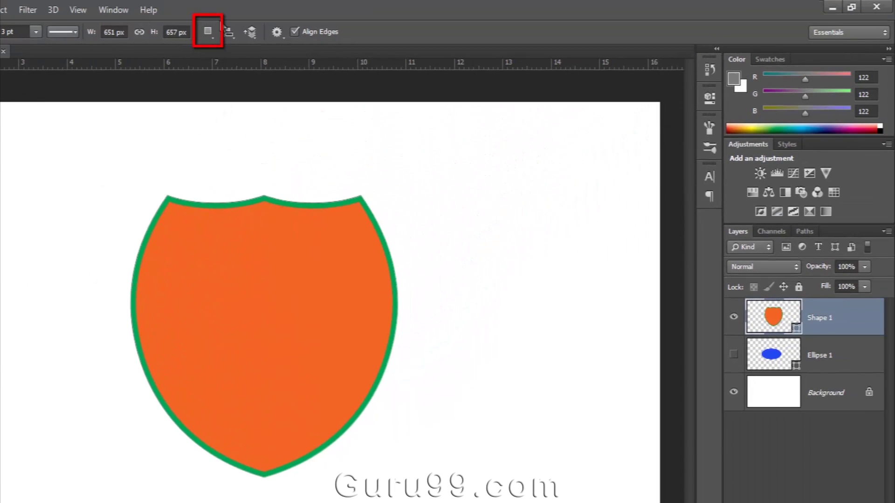
{"action": "left_click", "coordinate": [213, 35]}
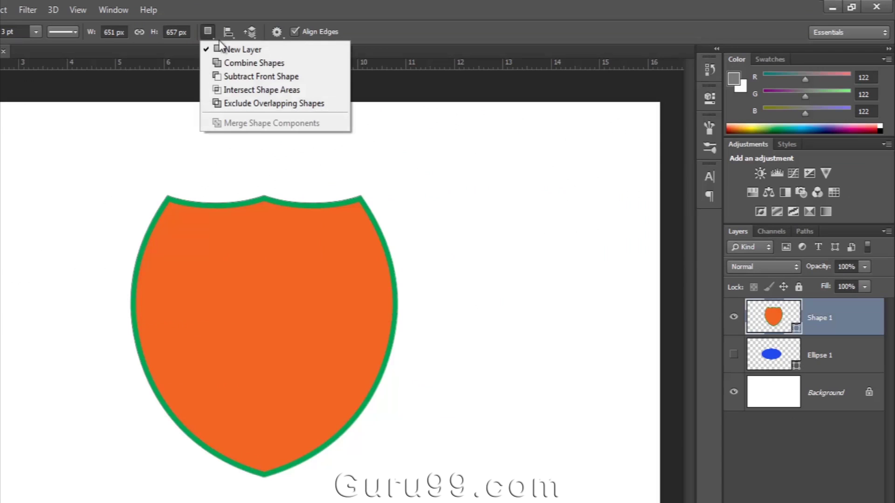
{"action": "left_click", "coordinate": [304, 76]}
{"action": "left_click_drag", "start_coordinate": [233, 237], "coordinate": [314, 418]}
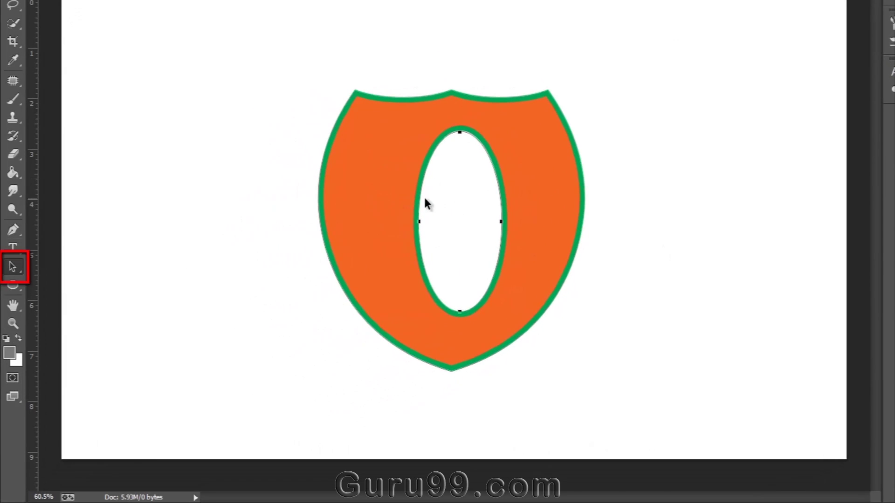
{"action": "left_click_drag", "start_coordinate": [416, 203], "coordinate": [407, 205]}
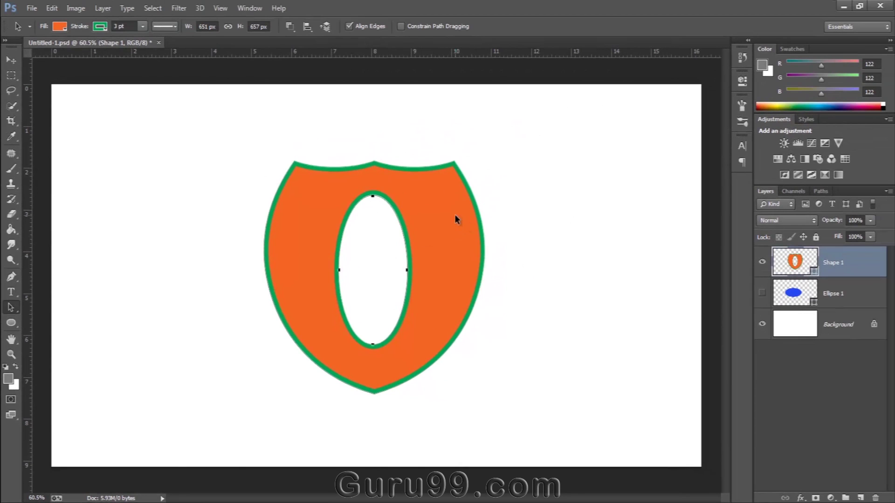
{"action": "left_click", "coordinate": [533, 187]}
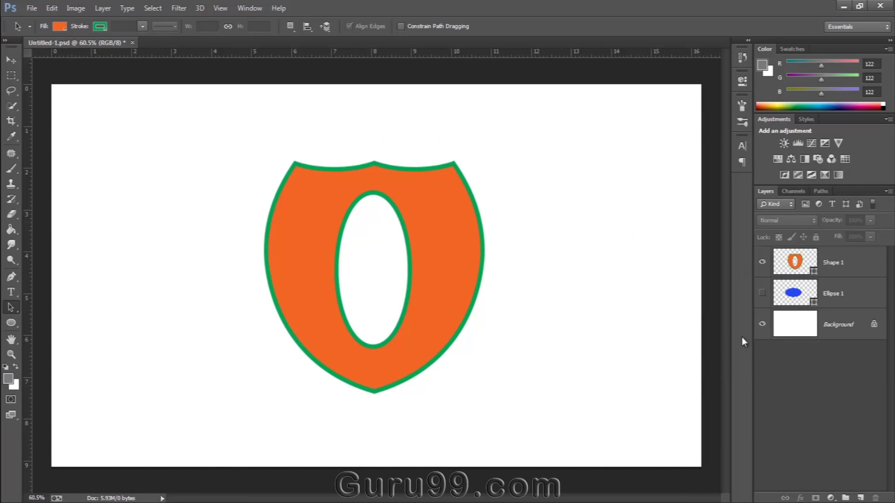
{"action": "left_click", "coordinate": [762, 327]}
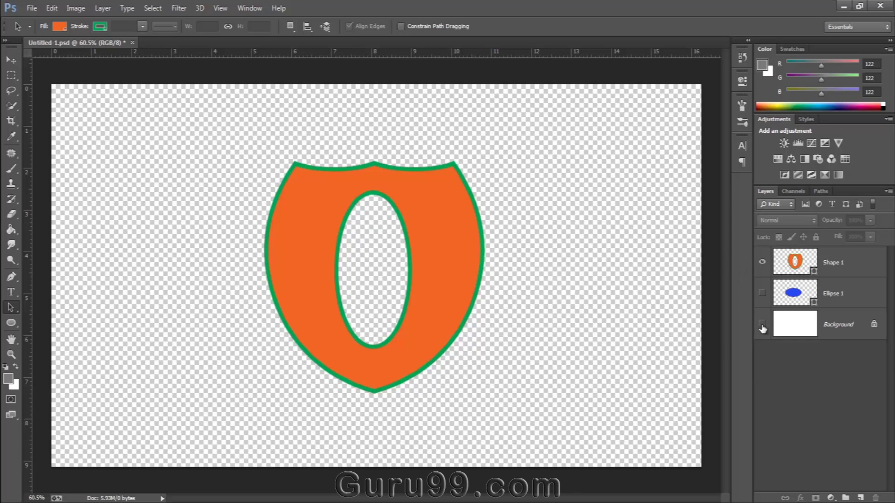
{"action": "left_click", "coordinate": [762, 327]}
{"action": "key", "text": "ctrl+minus"}
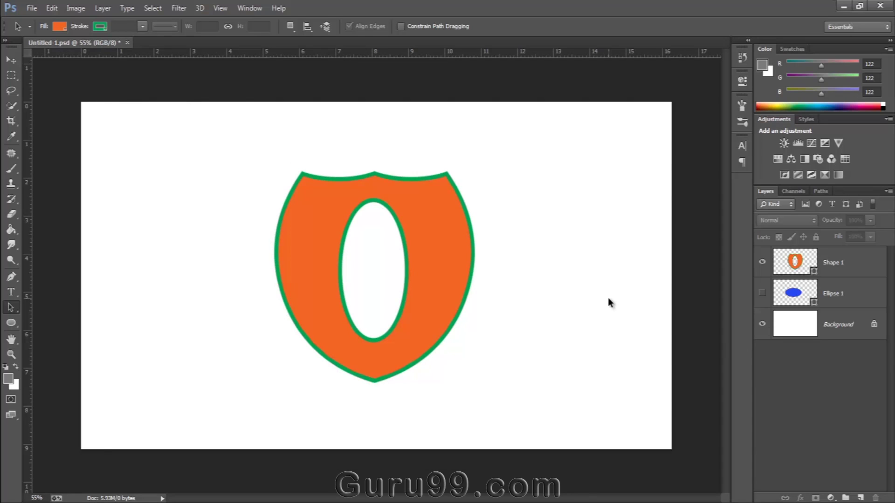